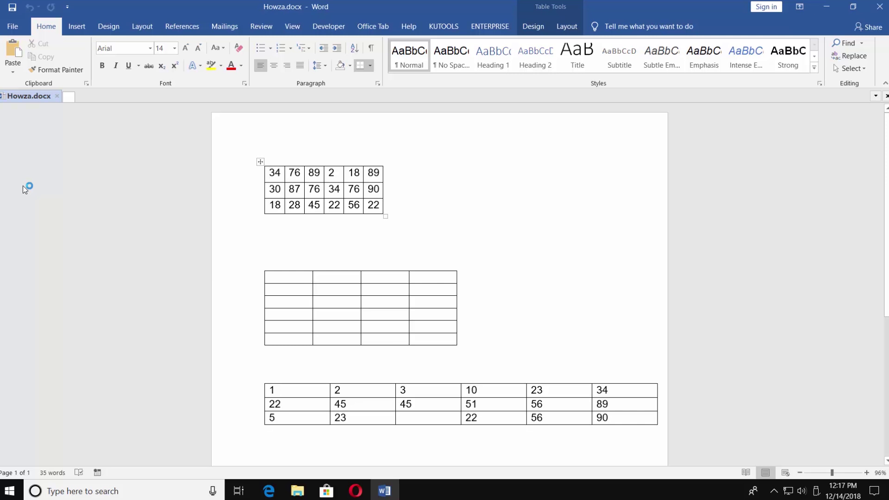
With formatting marks shown, delete the blank lines between tables 1 and 2, then hide the marks.
{"action": "left_click", "coordinate": [371, 49]}
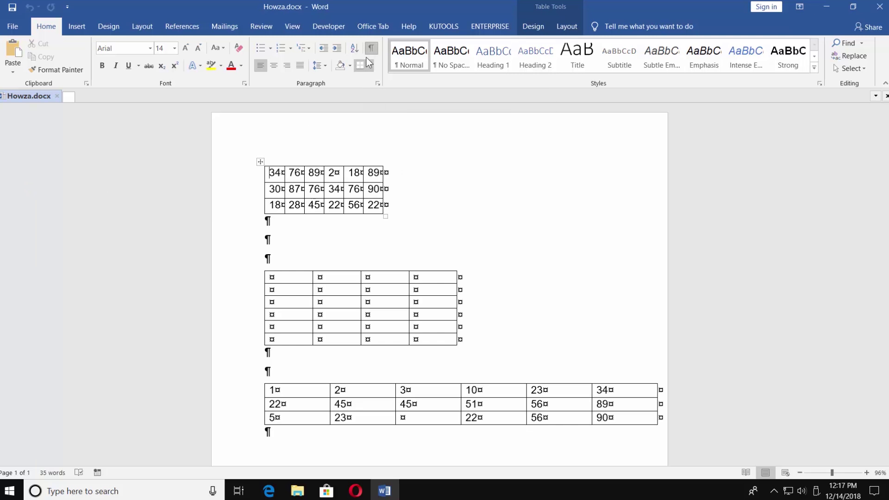
{"action": "left_click", "coordinate": [278, 258]}
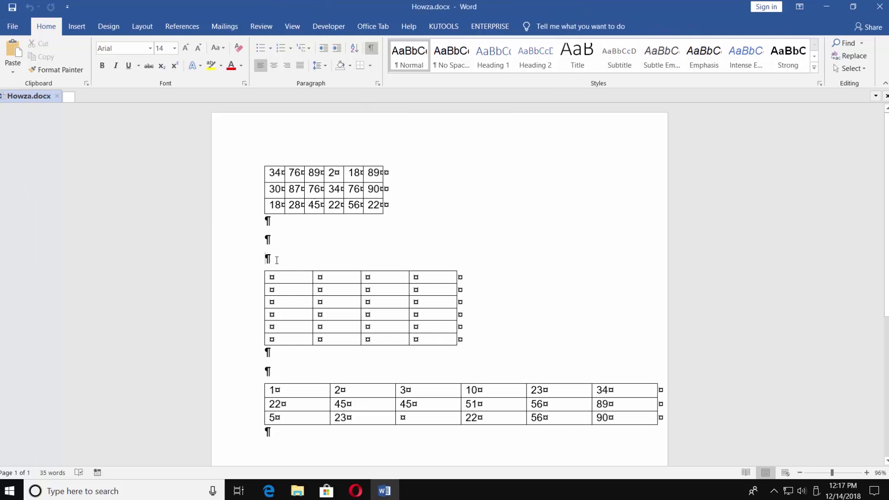
{"action": "key", "text": "Delete"}
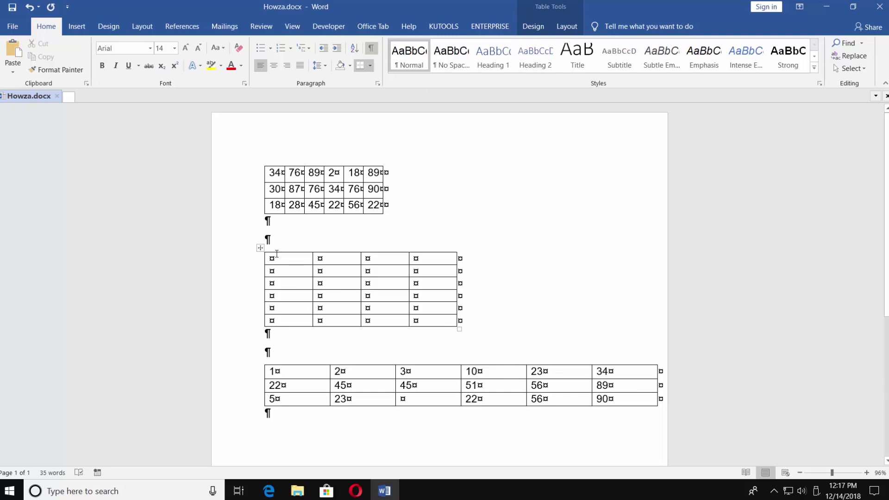
{"action": "left_click", "coordinate": [276, 242]}
{"action": "key", "text": "BackSpace"}
{"action": "key", "text": "BackSpace"}
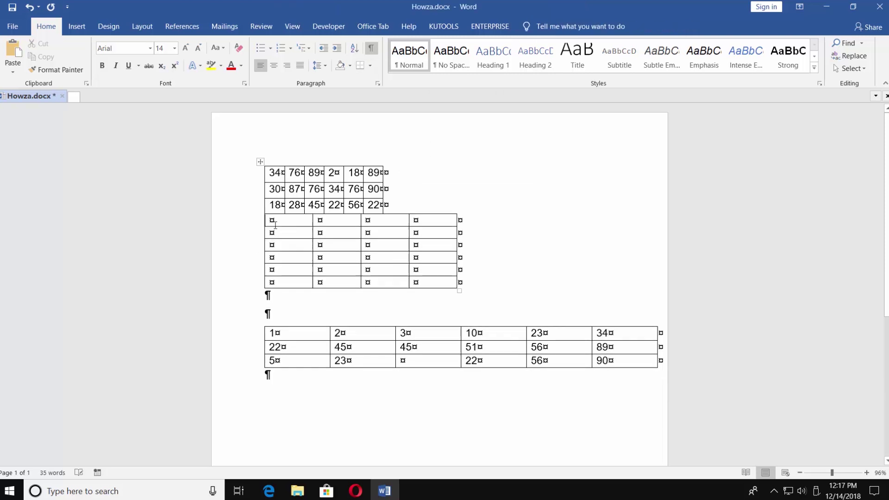
{"action": "left_click", "coordinate": [370, 49]}
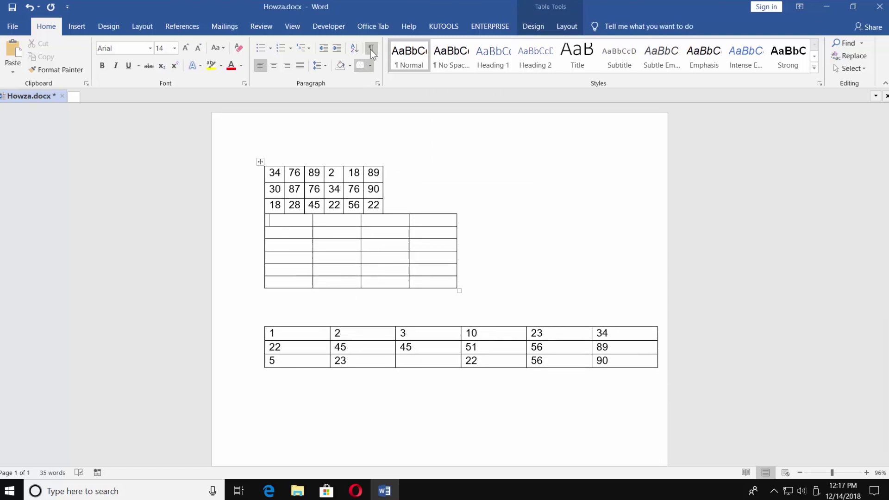
Drag the joined table to the right, then undo the move.
{"action": "left_click", "coordinate": [260, 162]}
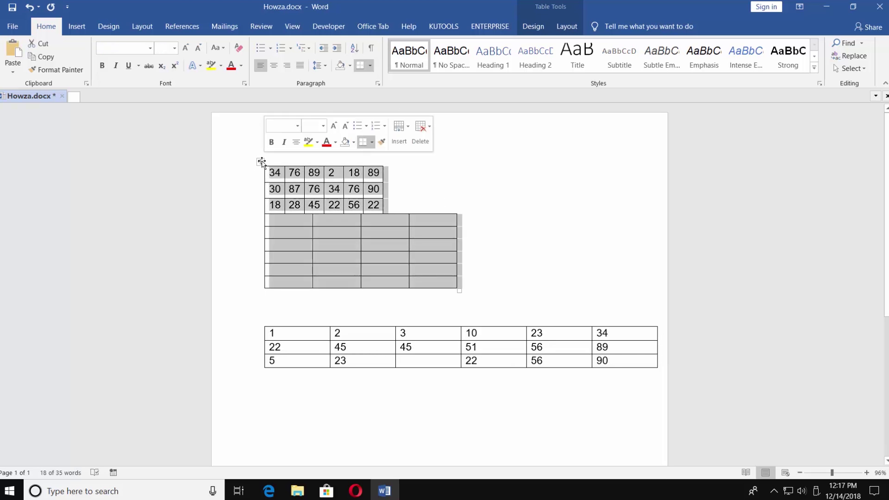
{"action": "left_click_drag", "start_coordinate": [261, 162], "coordinate": [393, 162]}
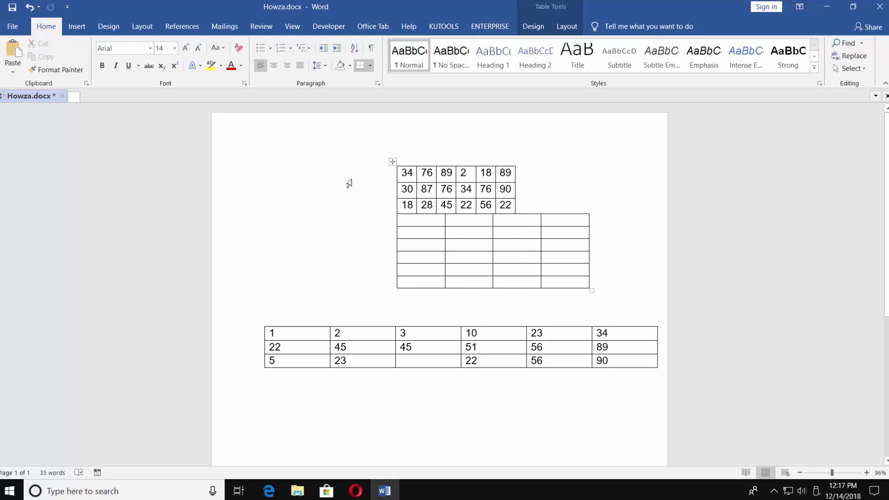
{"action": "key", "text": "ctrl+z"}
Cut the empty grid table and paste it directly under the top table.
{"action": "left_click", "coordinate": [259, 268]}
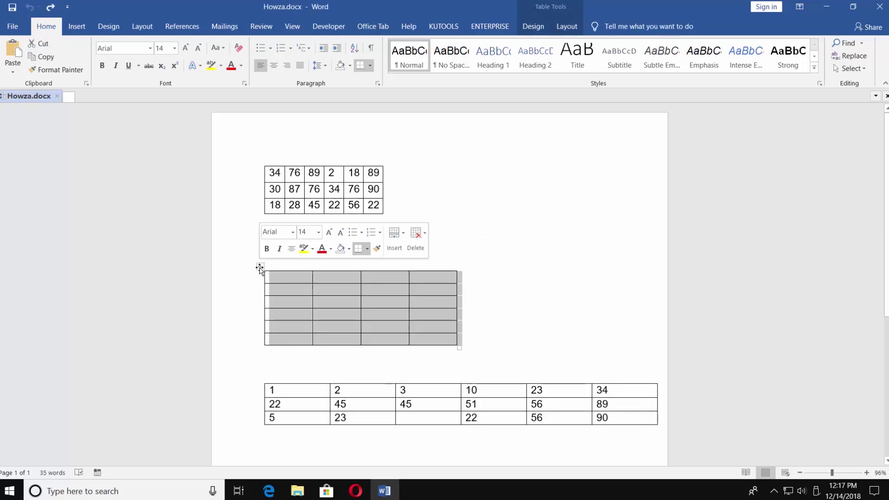
{"action": "right_click", "coordinate": [260, 268]}
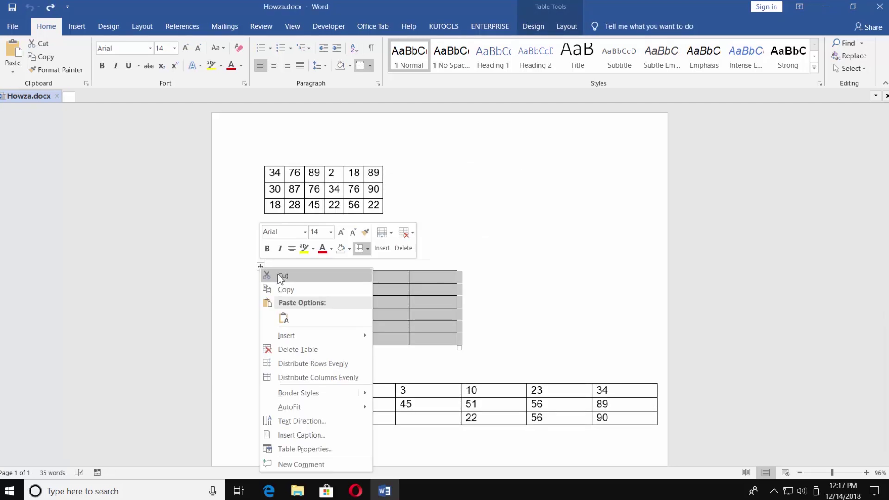
{"action": "left_click", "coordinate": [278, 274]}
{"action": "left_click", "coordinate": [272, 224]}
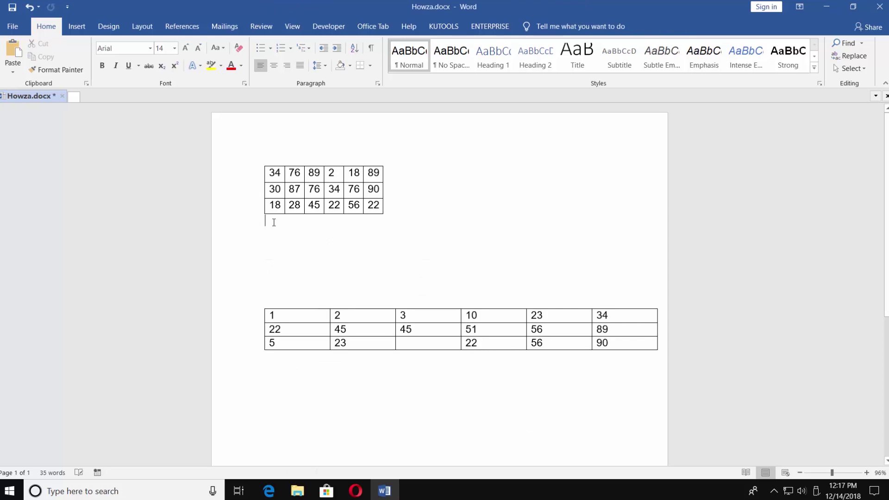
{"action": "right_click", "coordinate": [273, 222]}
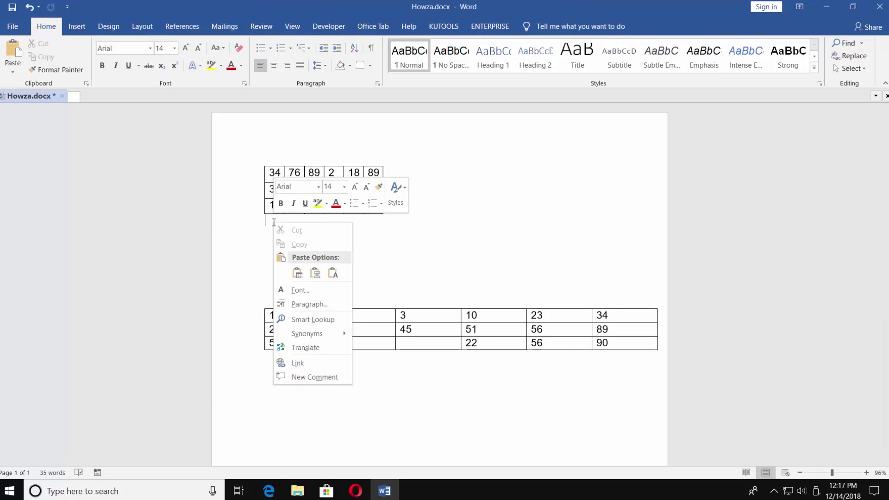
{"action": "left_click", "coordinate": [297, 274]}
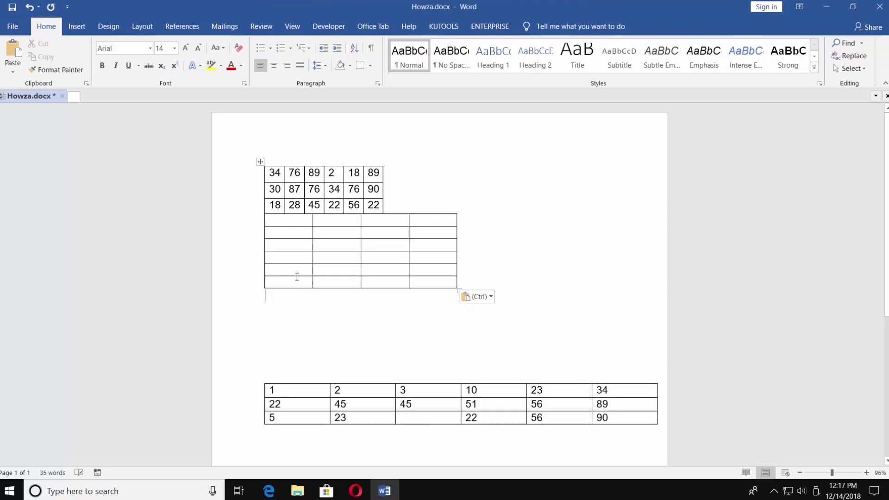
Move the joined table, then undo repeatedly back to three separate tables.
{"action": "left_click", "coordinate": [260, 162]}
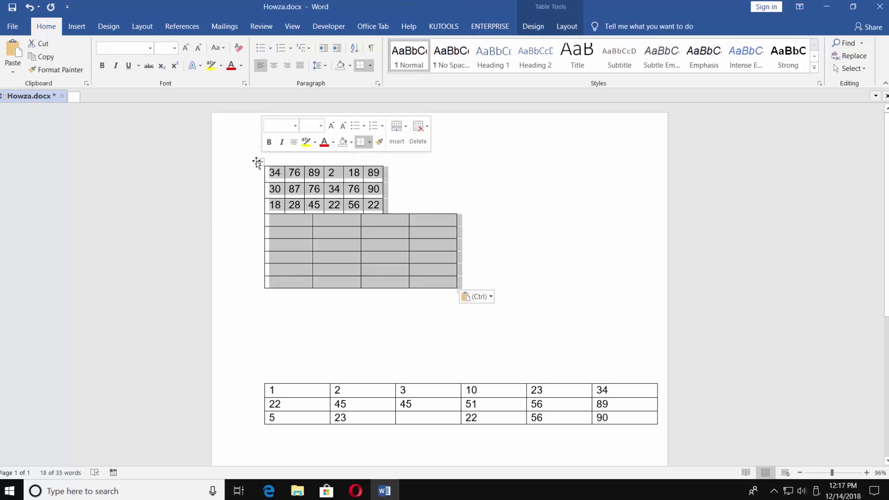
{"action": "mouse_move", "coordinate": [381, 164]}
{"action": "left_mouse_down"}
{"action": "mouse_move", "coordinate": [394, 169]}
{"action": "mouse_move", "coordinate": [282, 155]}
{"action": "left_mouse_up"}
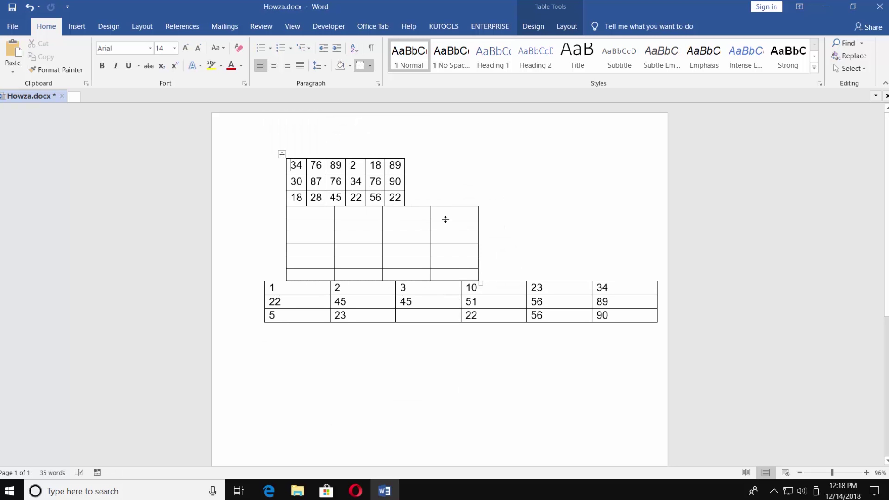
{"action": "key", "text": "ctrl+z"}
{"action": "key", "text": "ctrl+z"}
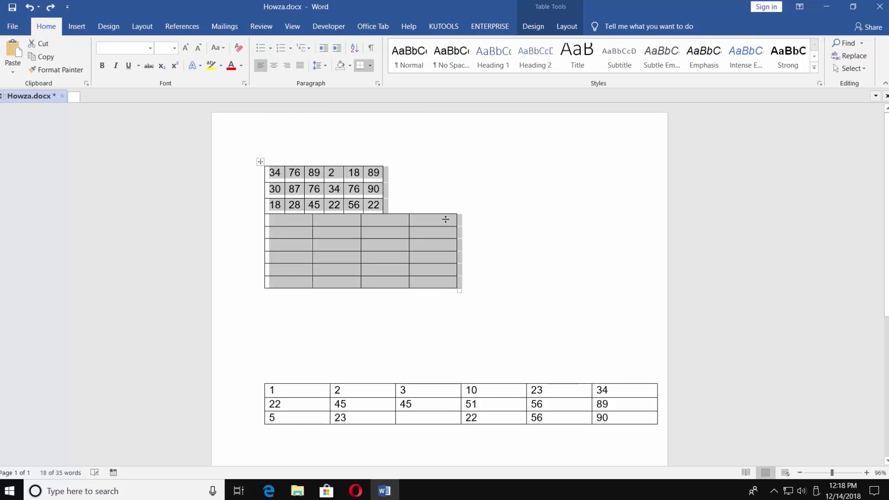
{"action": "key", "text": "ctrl+z"}
{"action": "key", "text": "ctrl+z"}
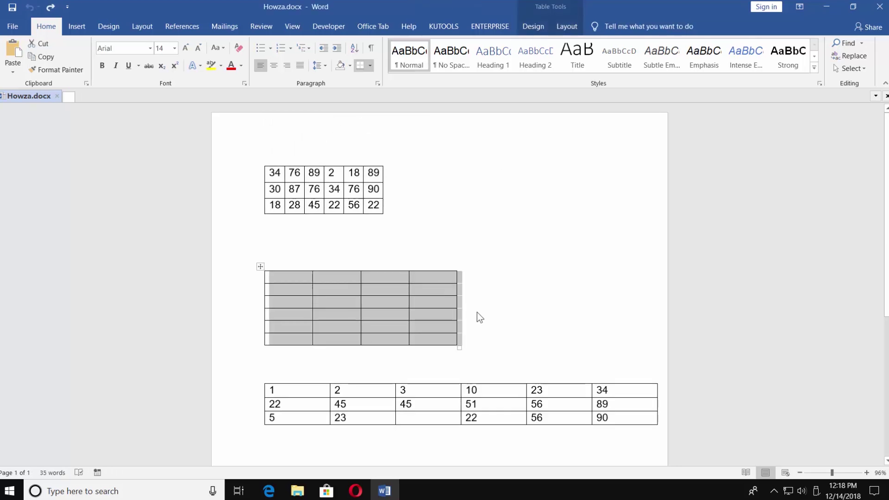
{"action": "key", "text": "ctrl+z"}
{"action": "key", "text": "ctrl+z"}
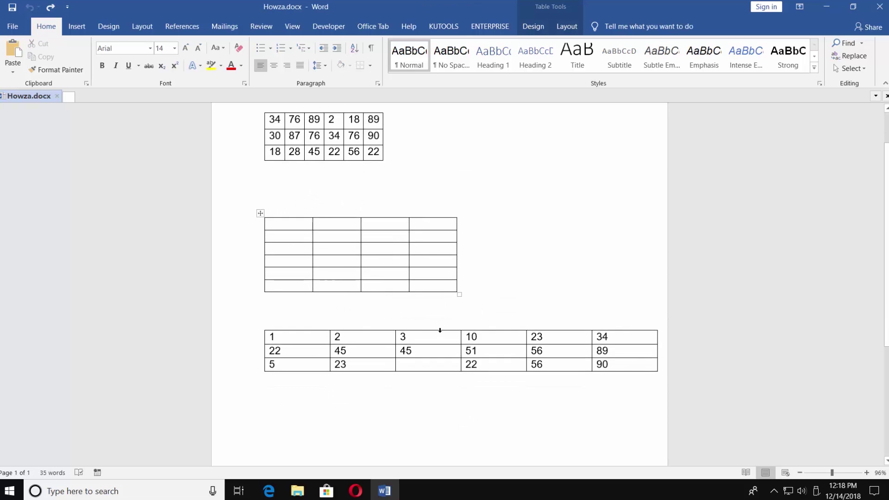
Cut the bottom number table and paste it under table 1 with Merge Table.
{"action": "key", "text": "ctrl+y"}
{"action": "left_click", "coordinate": [260, 355]}
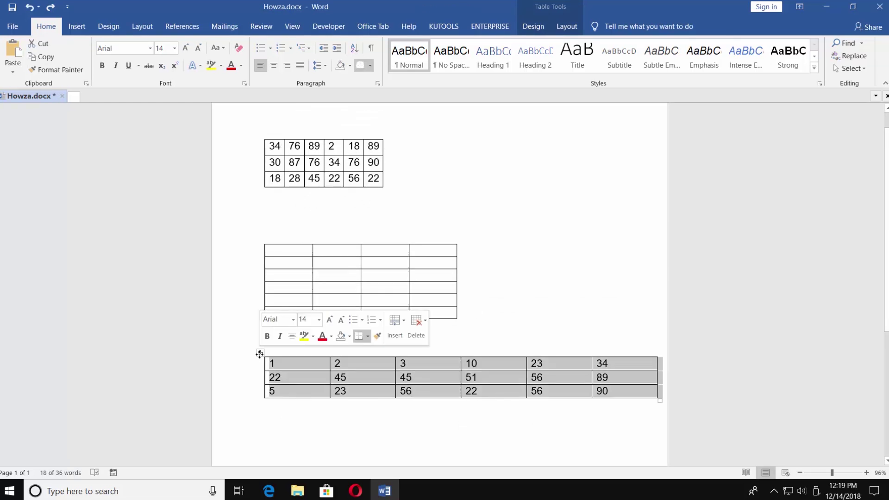
{"action": "right_click", "coordinate": [260, 354]}
{"action": "left_click", "coordinate": [285, 161]}
{"action": "right_click", "coordinate": [271, 195]}
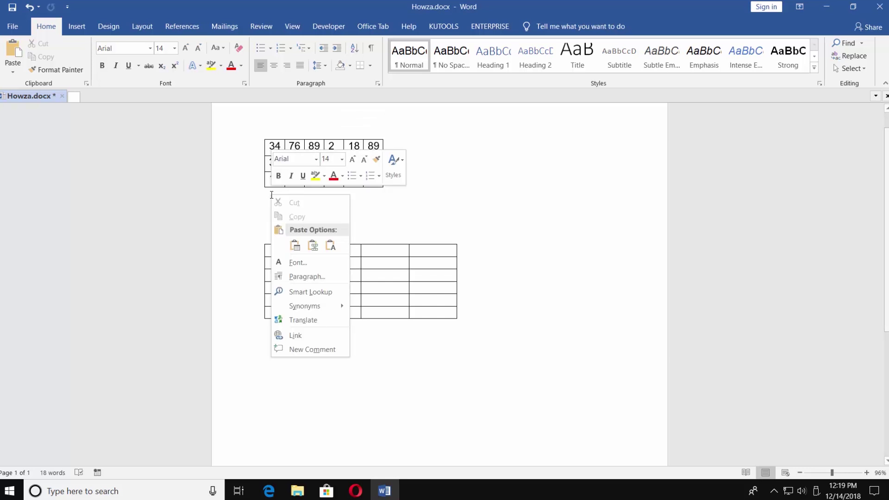
{"action": "left_click", "coordinate": [313, 246]}
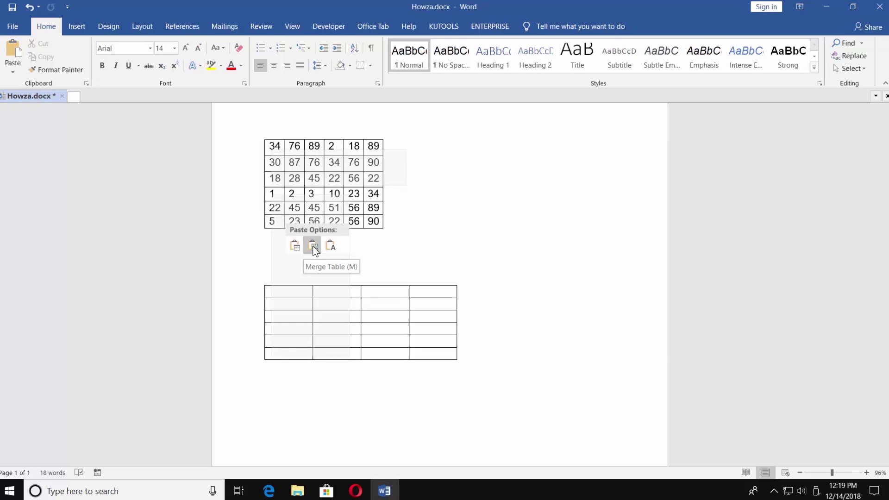